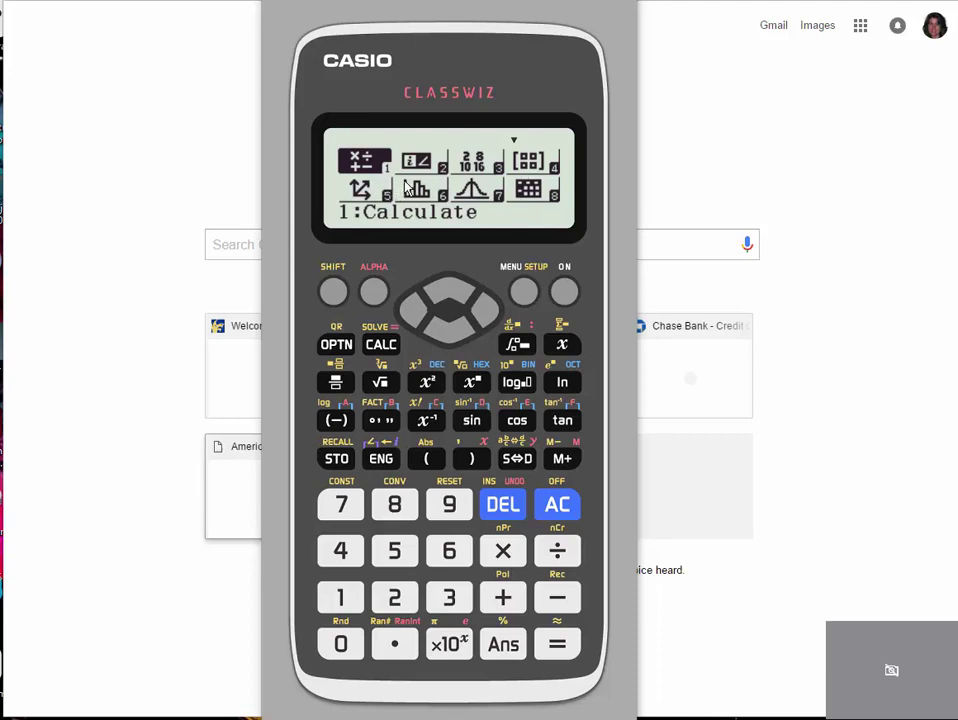
Select mode A:Equation/Func from the calculation mode menu.
{"action": "left_click", "coordinate": [452, 340]}
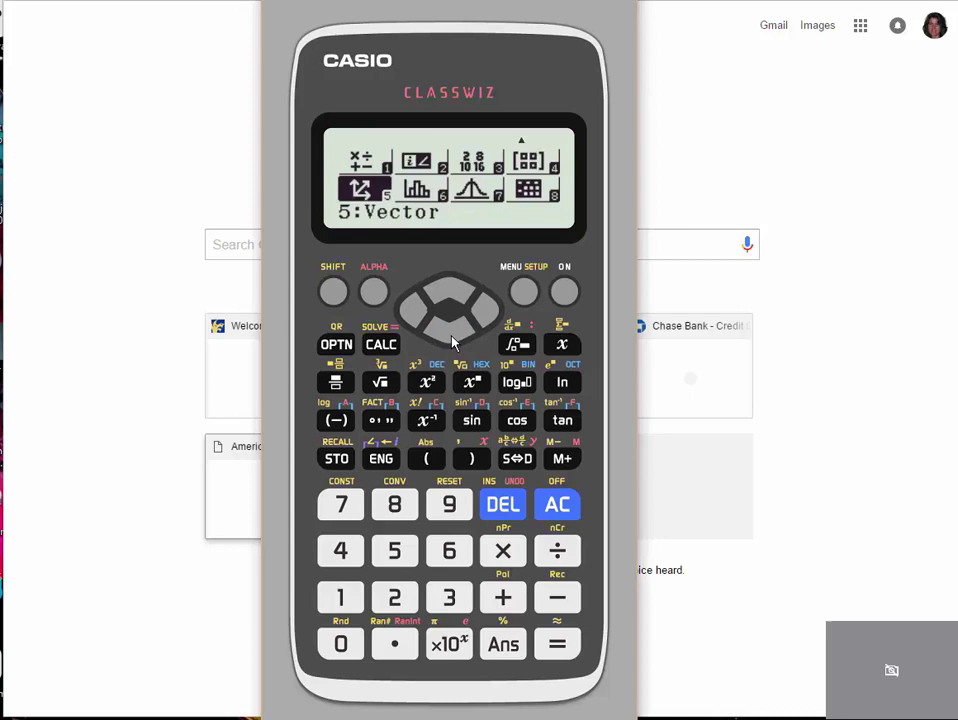
{"action": "left_click", "coordinate": [452, 340]}
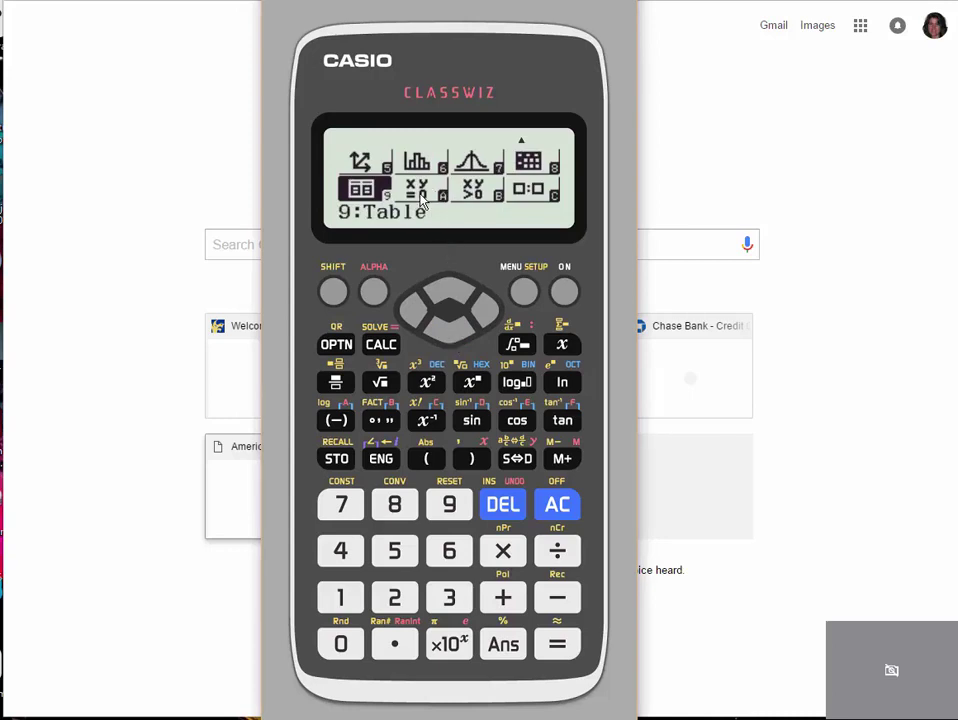
{"action": "left_click", "coordinate": [489, 311]}
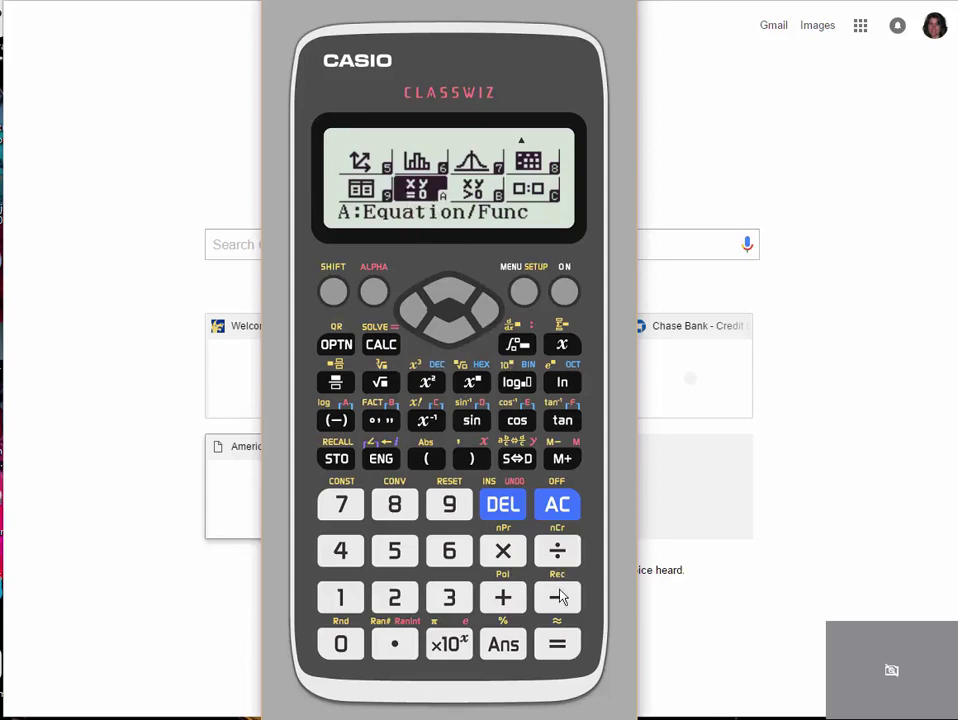
{"action": "left_click", "coordinate": [557, 646]}
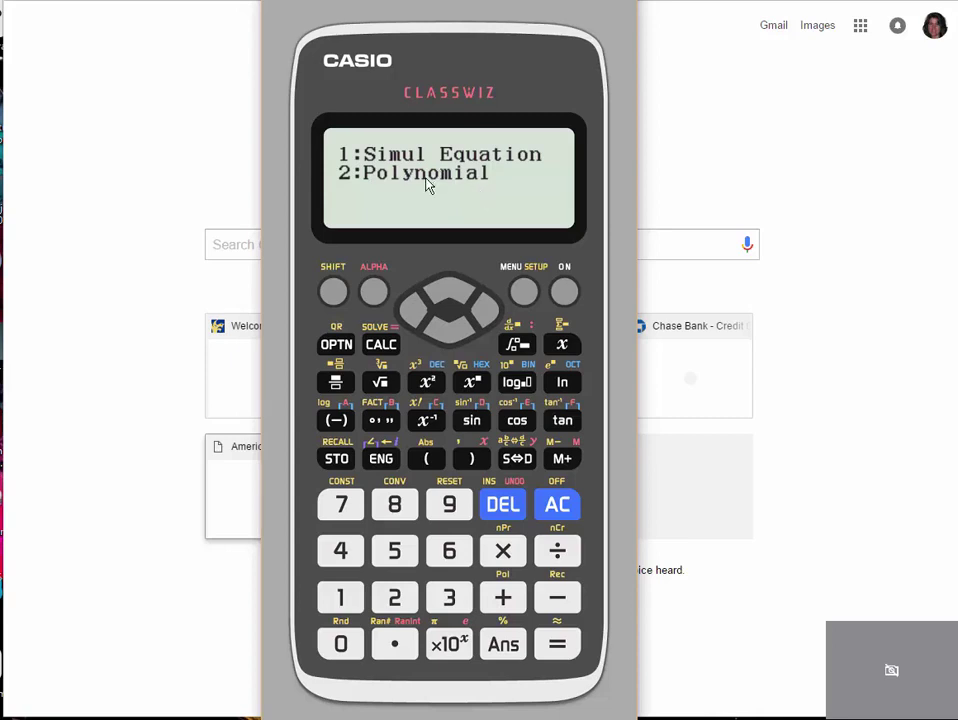
Choose Simul Equation with 2 unknowns.
{"action": "left_click", "coordinate": [348, 605]}
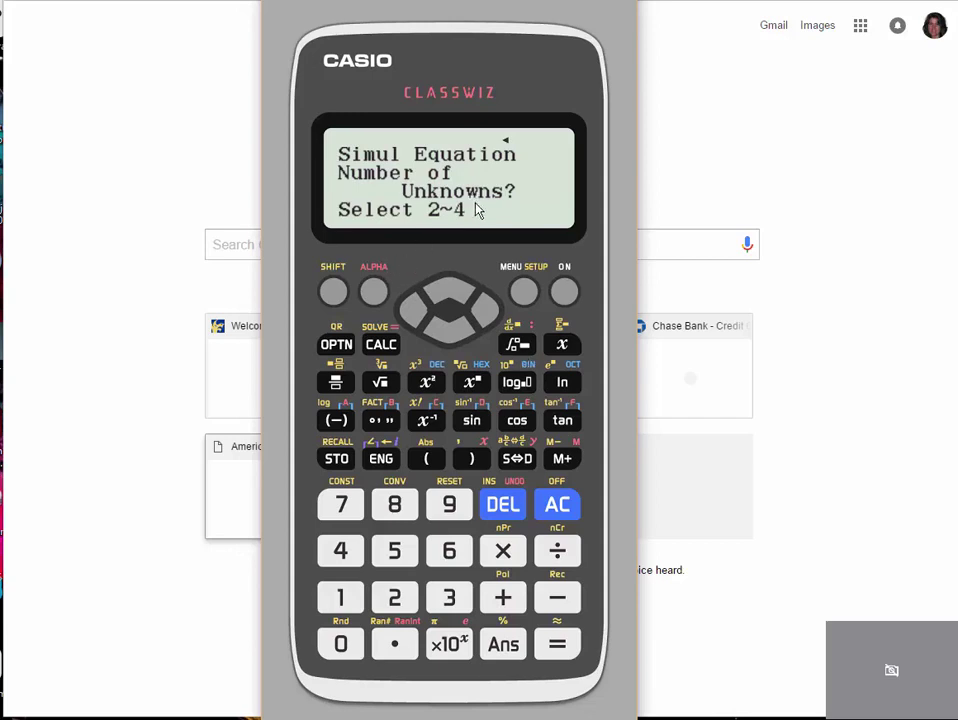
{"action": "left_click", "coordinate": [397, 604]}
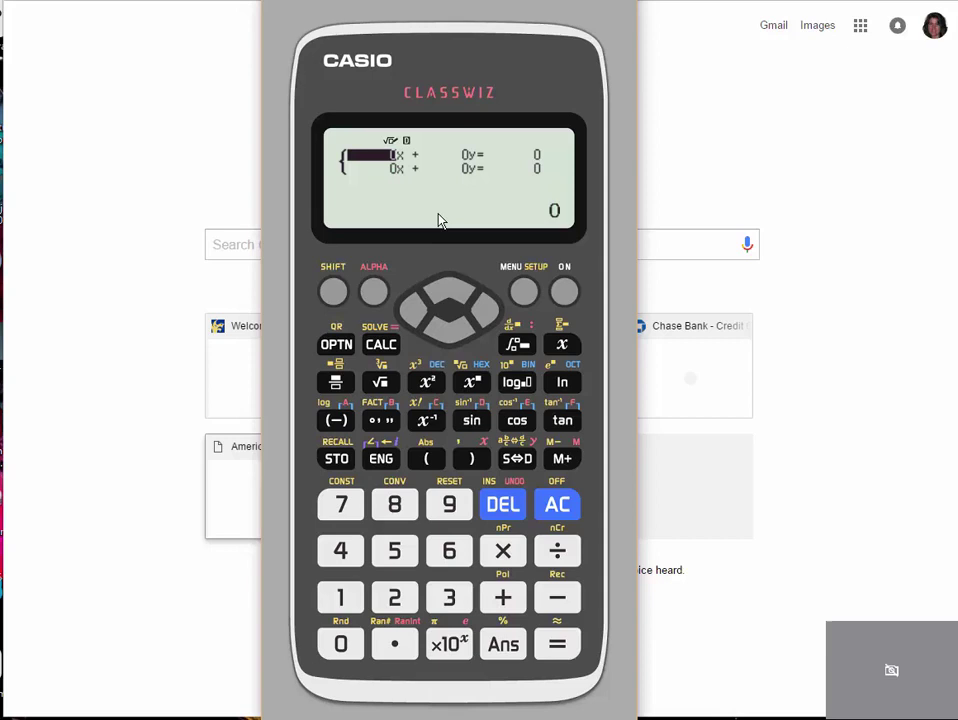
Fill the first row with x coefficient 1, y coefficient 1 and constant 85.
{"action": "left_click", "coordinate": [350, 600]}
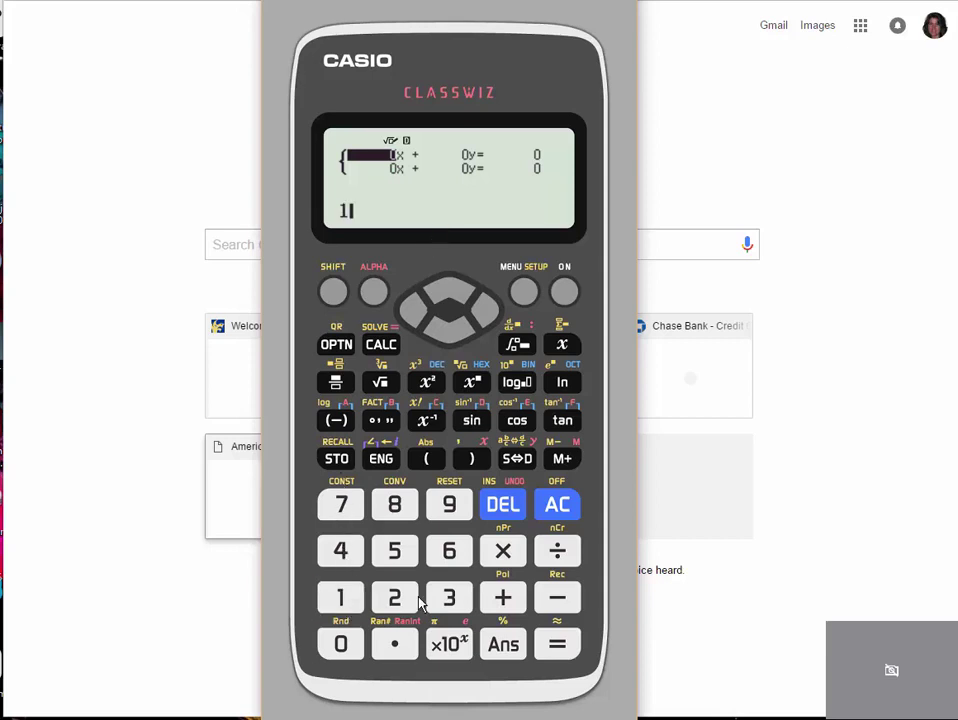
{"action": "left_click", "coordinate": [556, 646]}
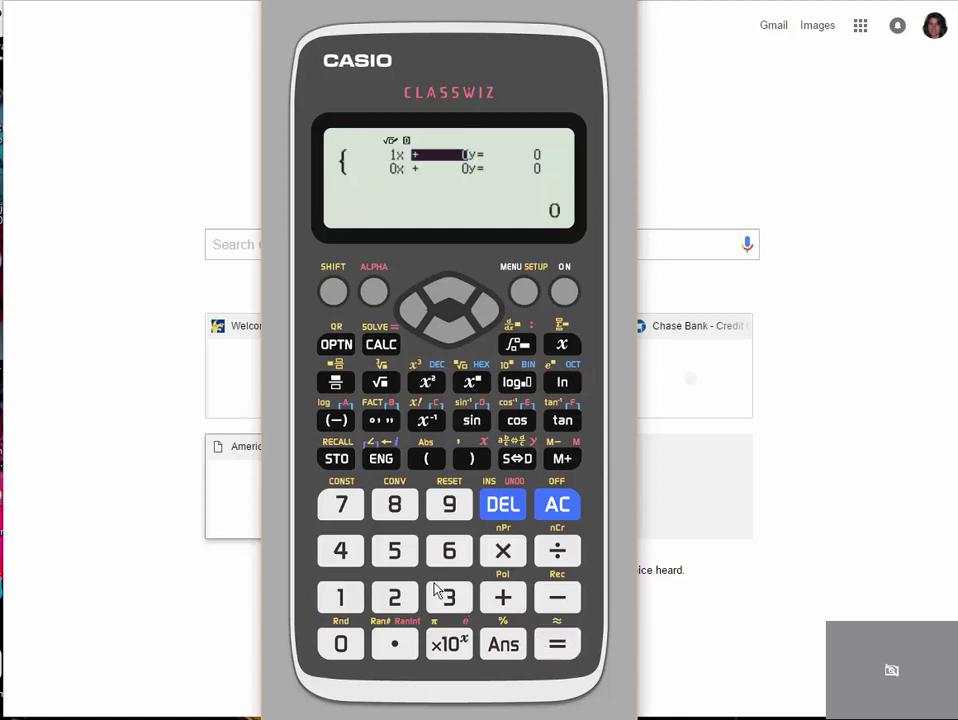
{"action": "left_click", "coordinate": [335, 600]}
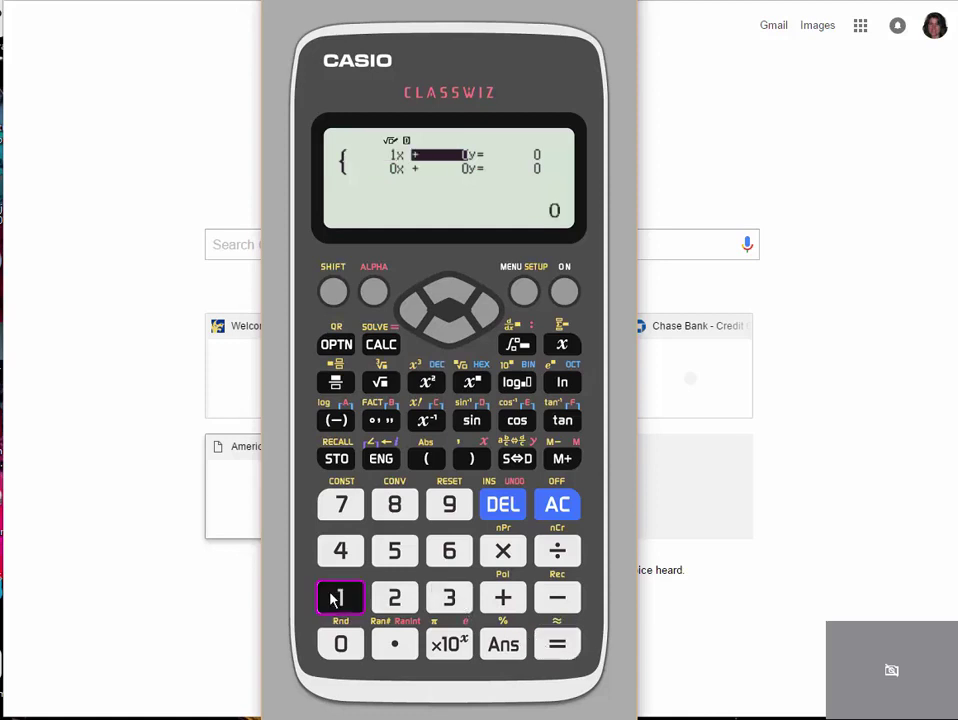
{"action": "left_click", "coordinate": [558, 649]}
{"action": "left_click", "coordinate": [557, 647]}
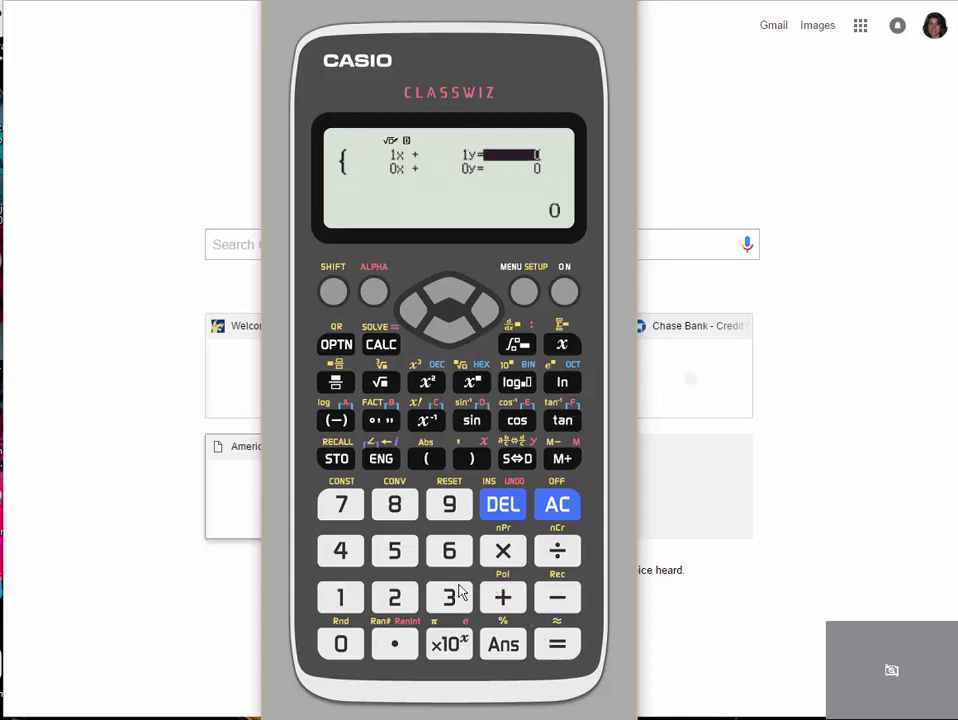
{"action": "left_click", "coordinate": [396, 506]}
{"action": "left_click", "coordinate": [400, 556]}
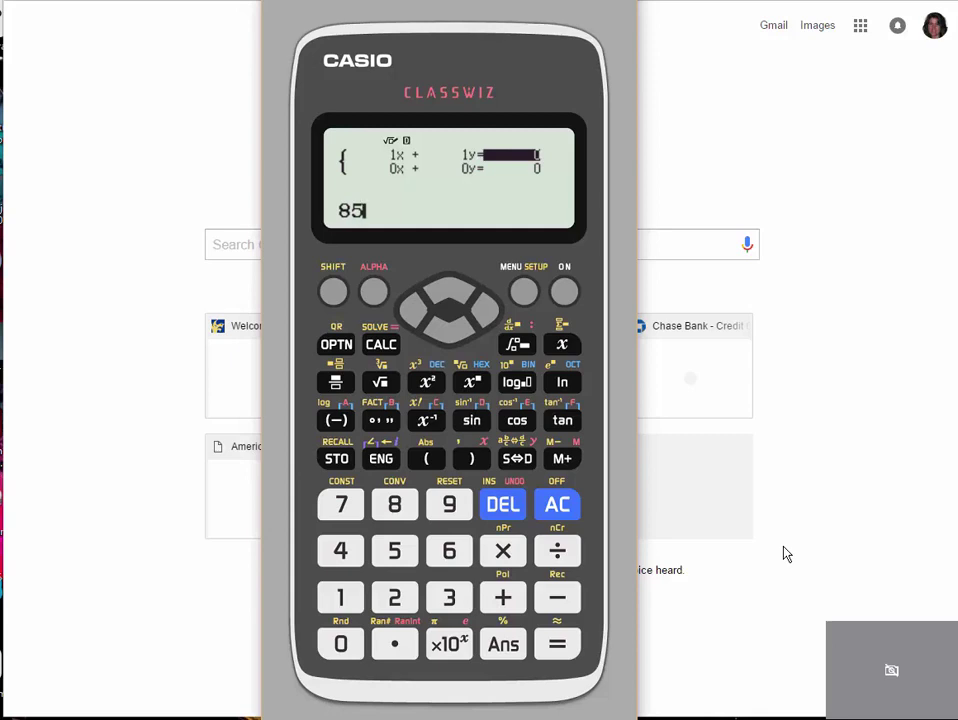
{"action": "left_click", "coordinate": [558, 648]}
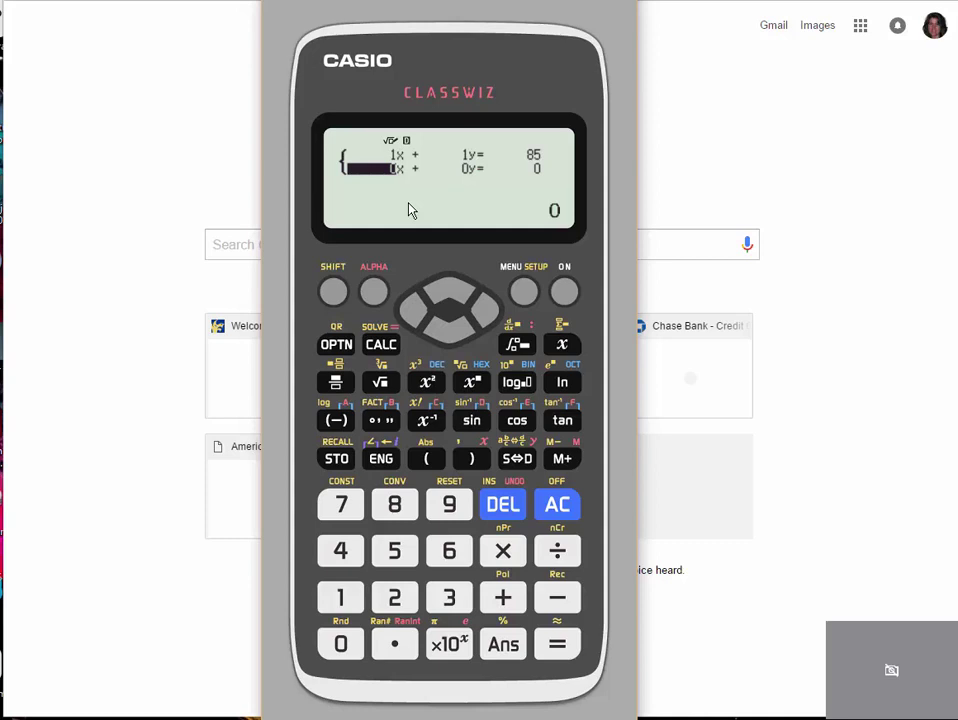
Fill the second row with coefficients 0.1 and 0.25 and constant 12.75.
{"action": "left_click", "coordinate": [394, 646]}
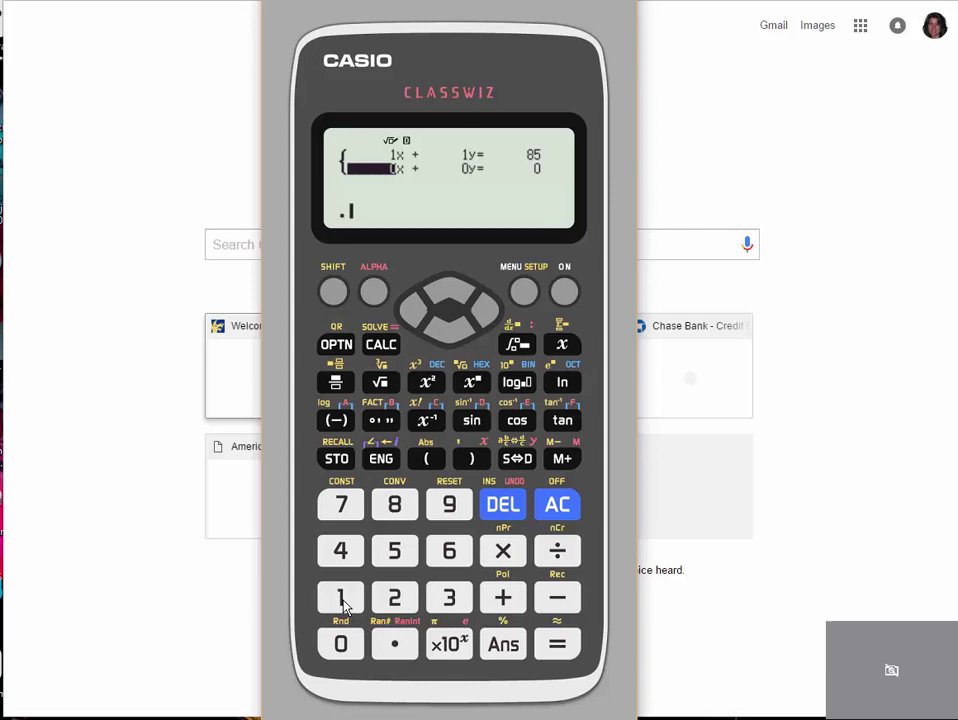
{"action": "left_click", "coordinate": [341, 597]}
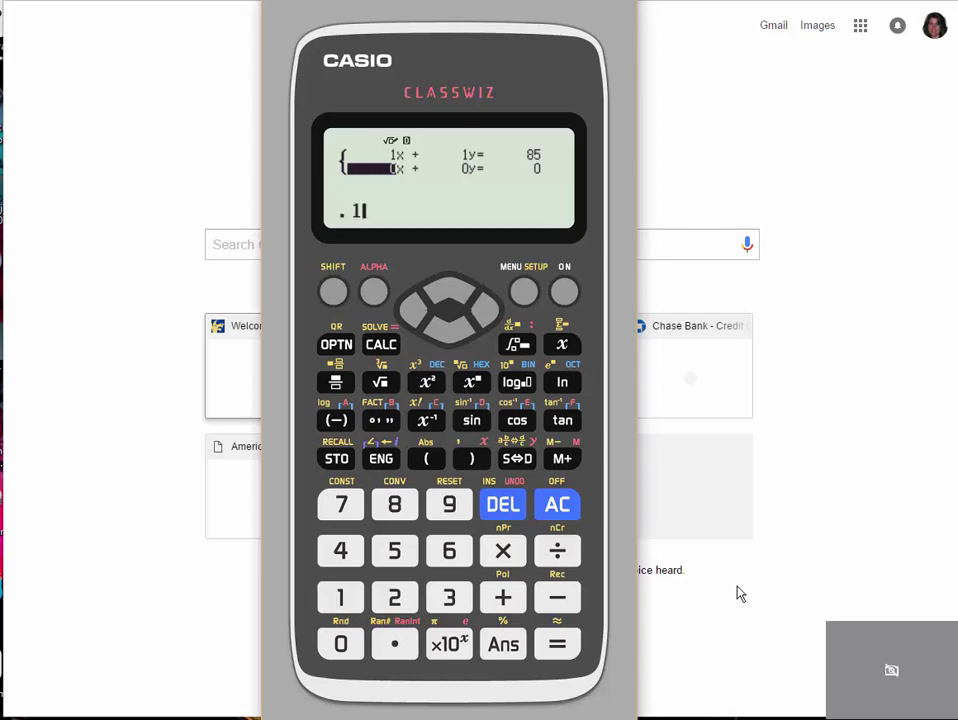
{"action": "left_click", "coordinate": [570, 646]}
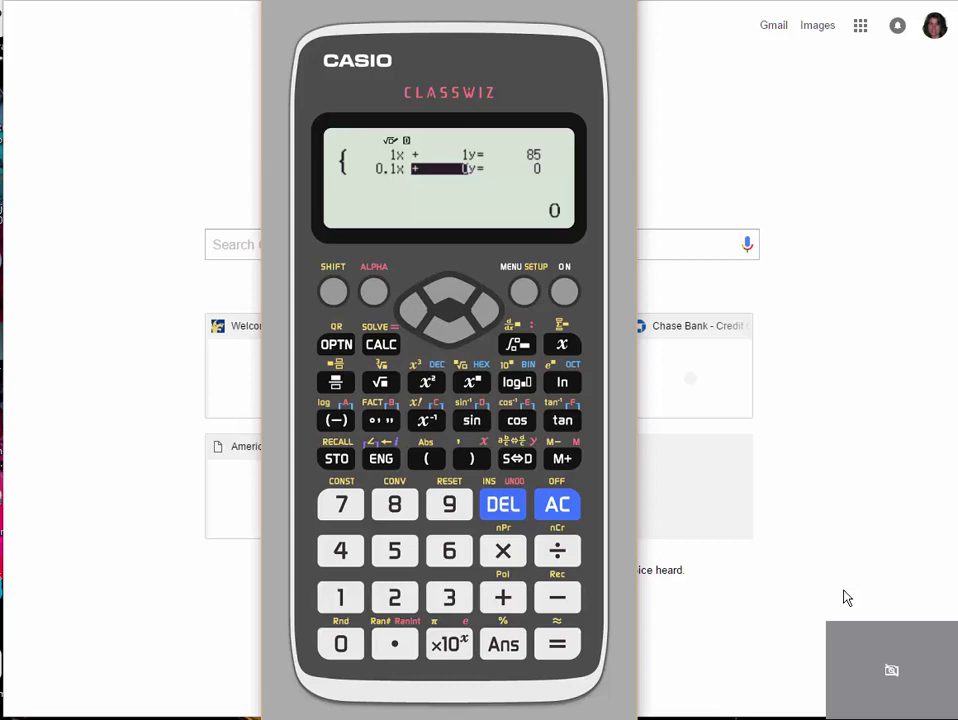
{"action": "left_click", "coordinate": [396, 646]}
{"action": "left_click", "coordinate": [395, 597]}
{"action": "left_click", "coordinate": [403, 552]}
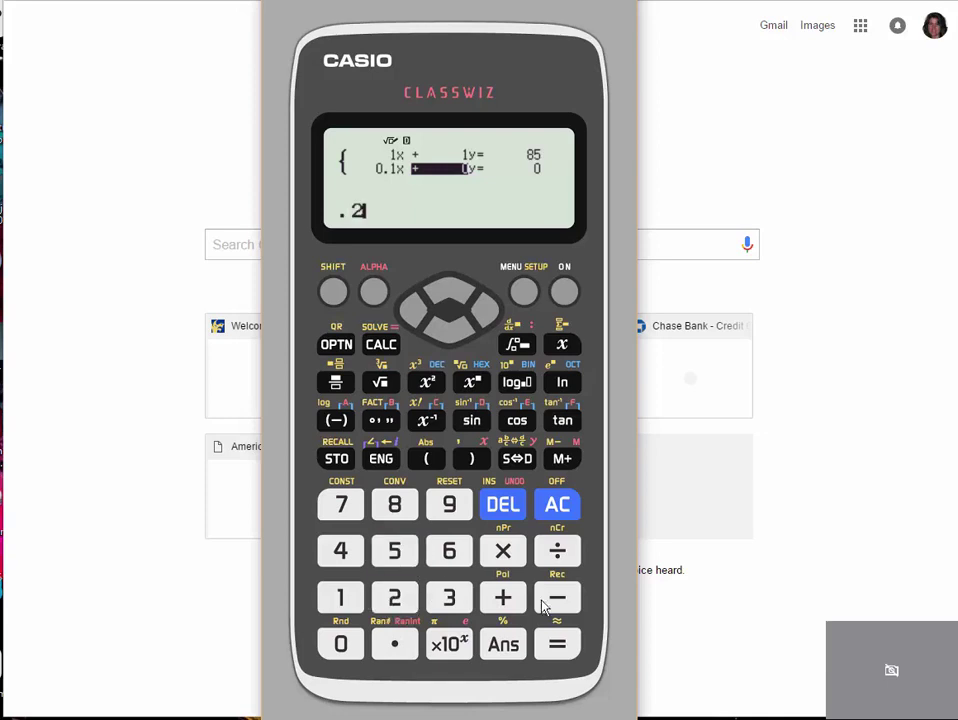
{"action": "left_click", "coordinate": [570, 649]}
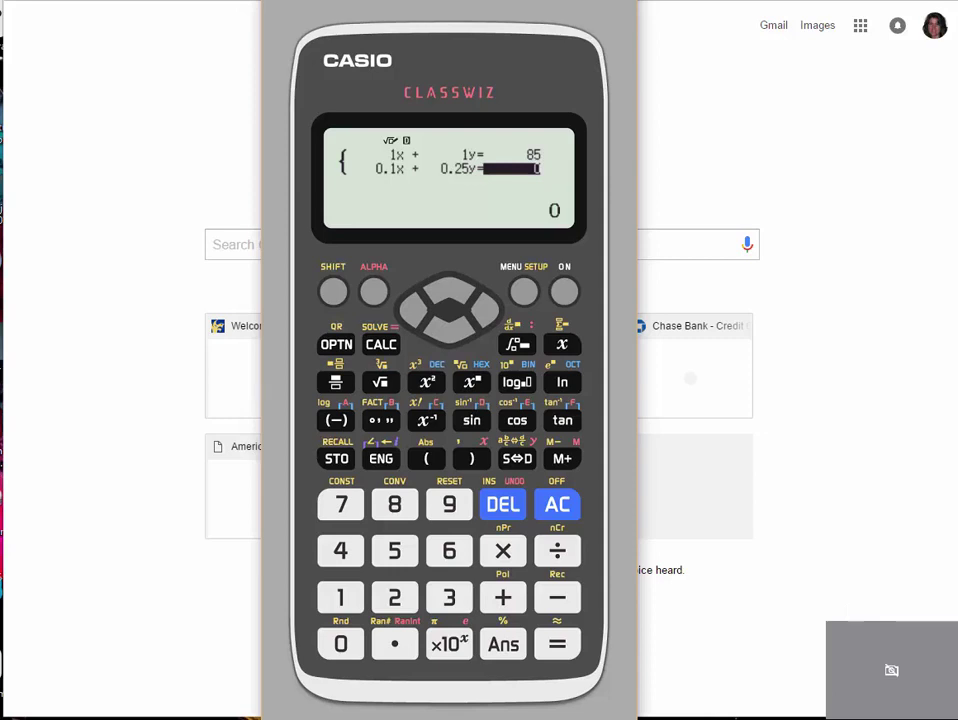
{"action": "left_click", "coordinate": [345, 605]}
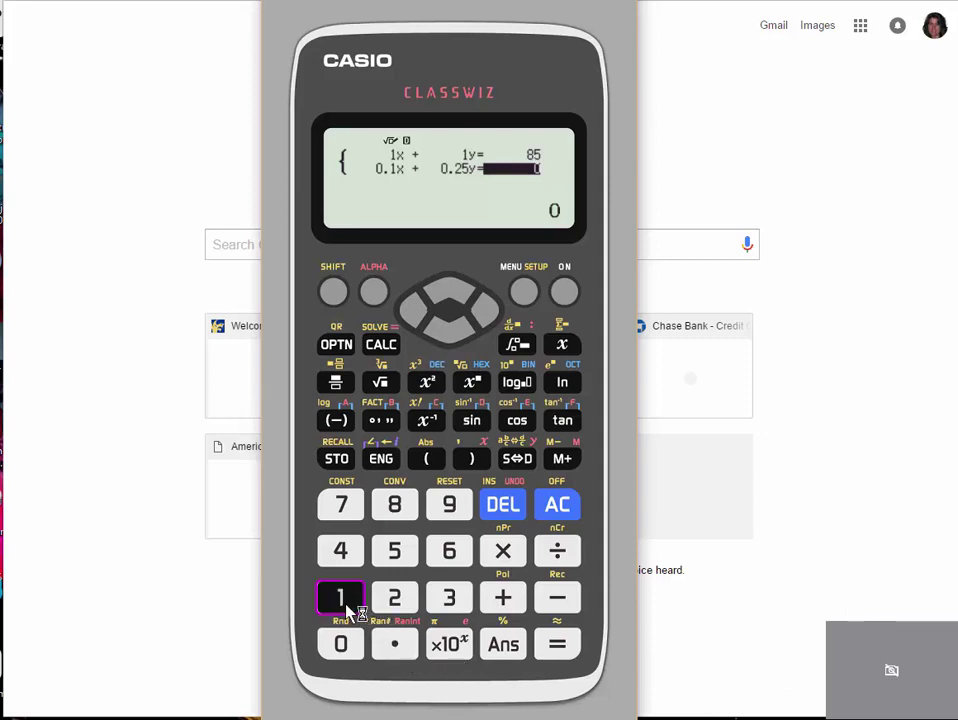
{"action": "left_click", "coordinate": [396, 645]}
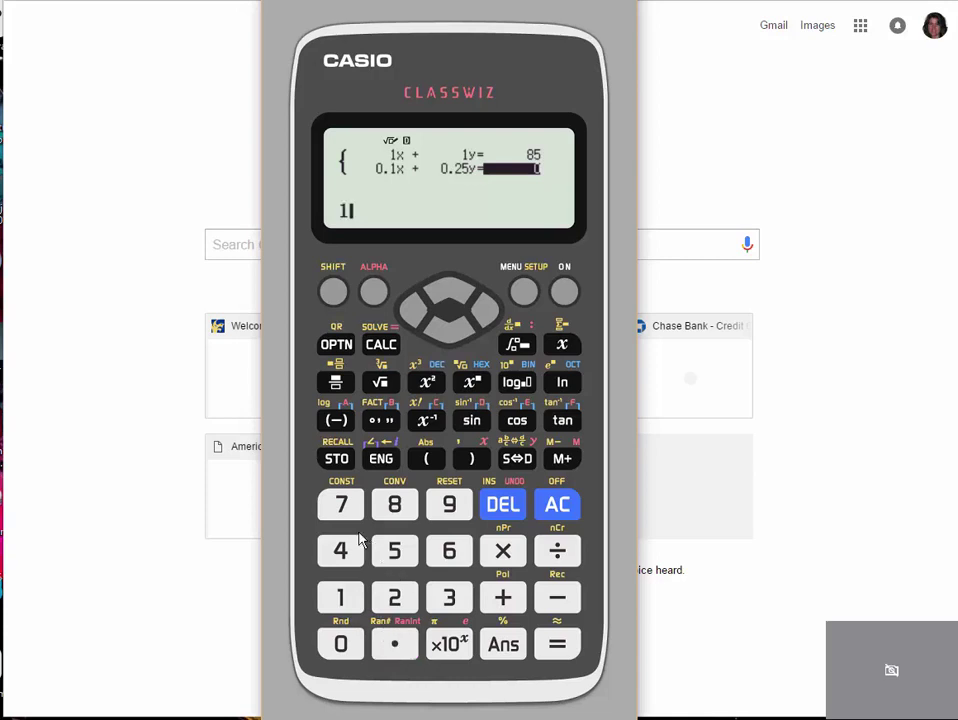
{"action": "left_click", "coordinate": [342, 505]}
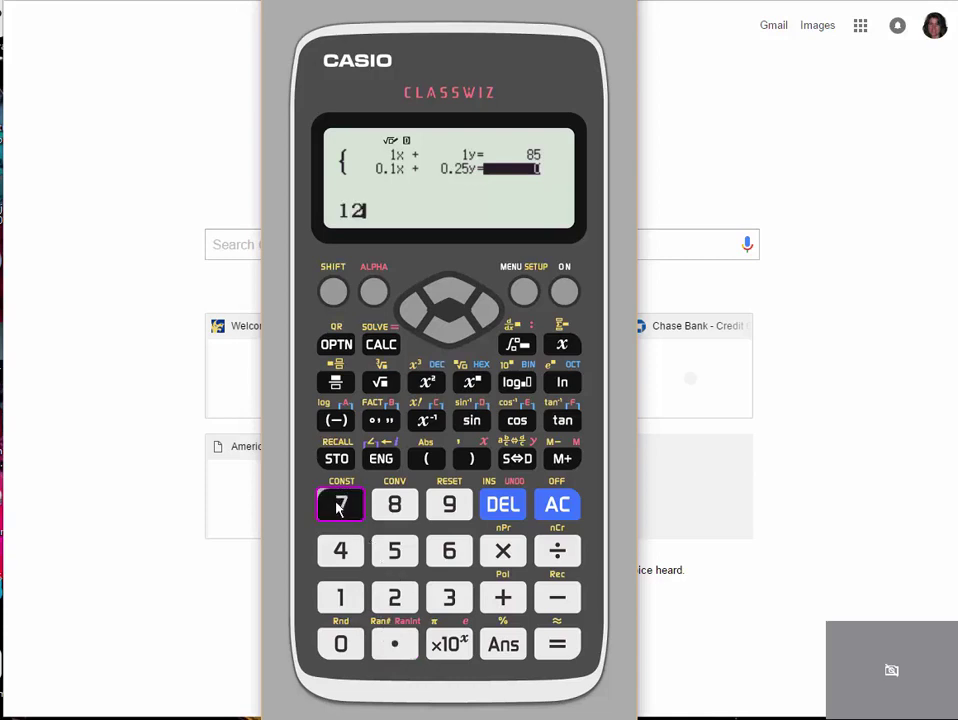
{"action": "left_click", "coordinate": [392, 552]}
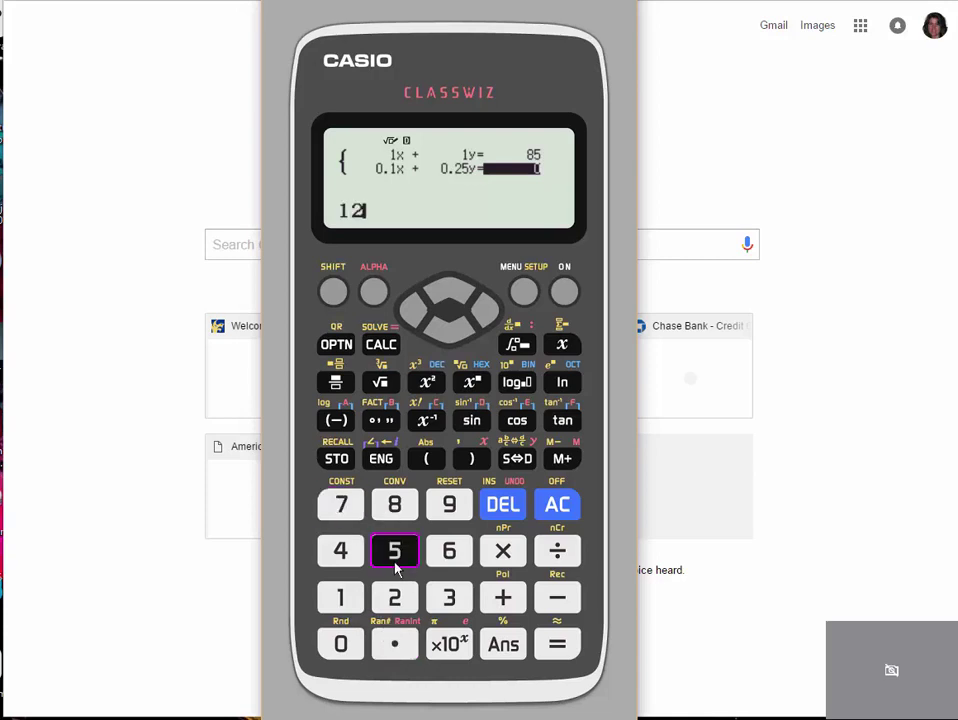
{"action": "left_click", "coordinate": [562, 652]}
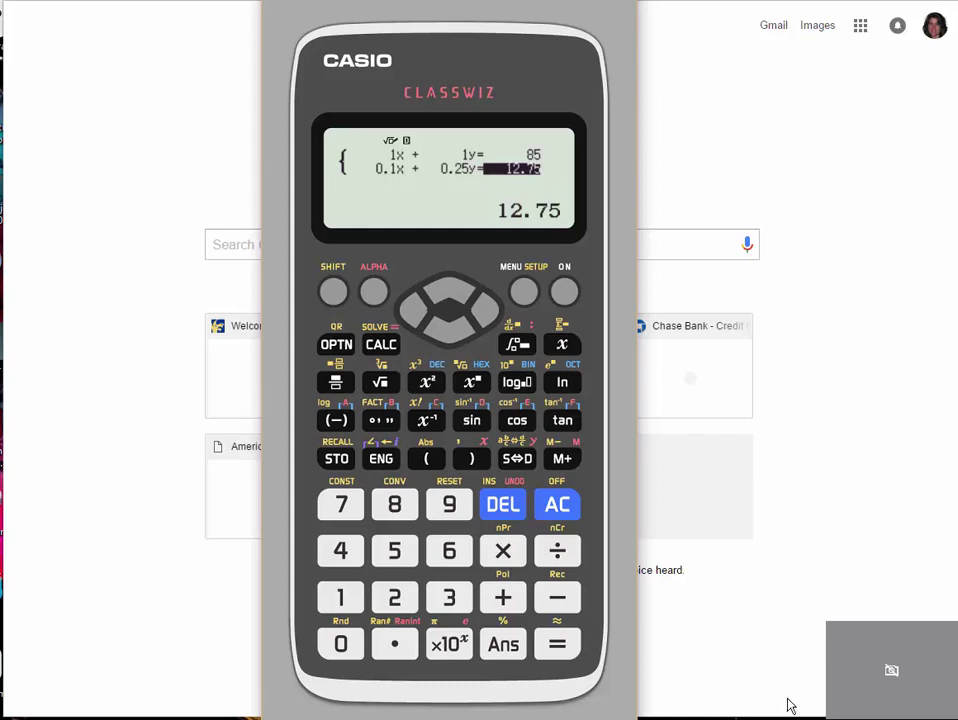
Solve the system, showing x = 56.66666667 and y = 28.33333333 as decimals.
{"action": "left_click", "coordinate": [557, 648]}
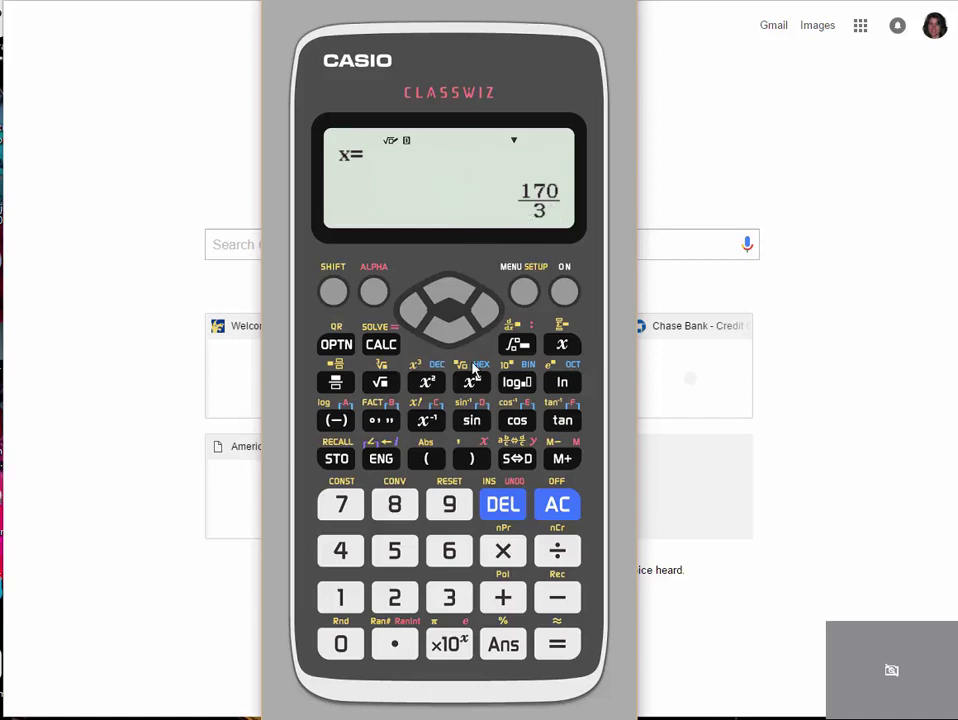
{"action": "left_click", "coordinate": [517, 458]}
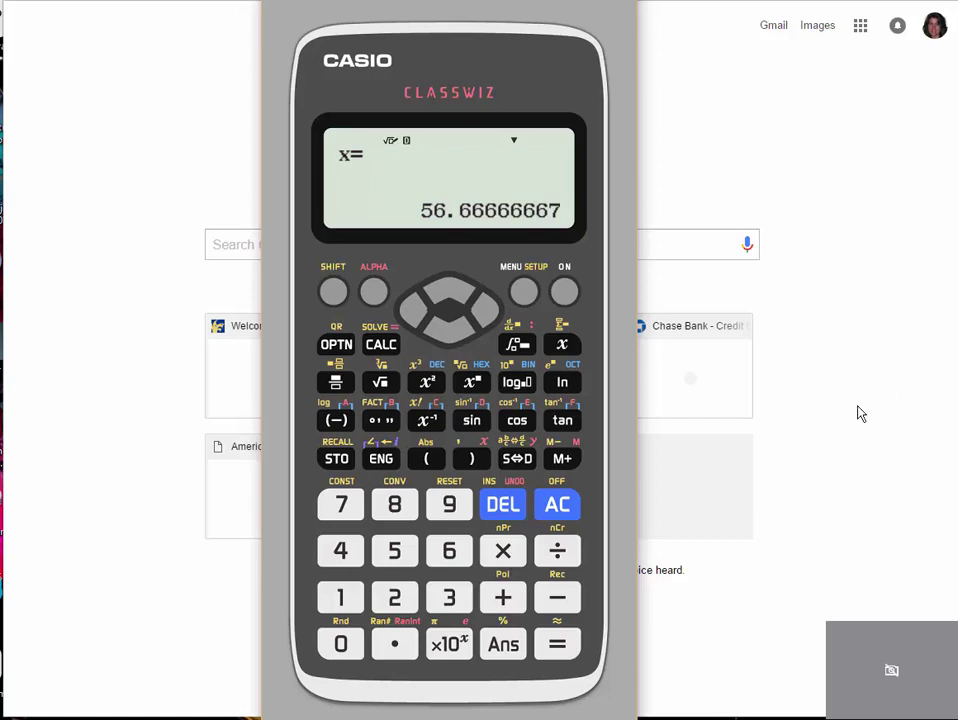
{"action": "left_click", "coordinate": [556, 652]}
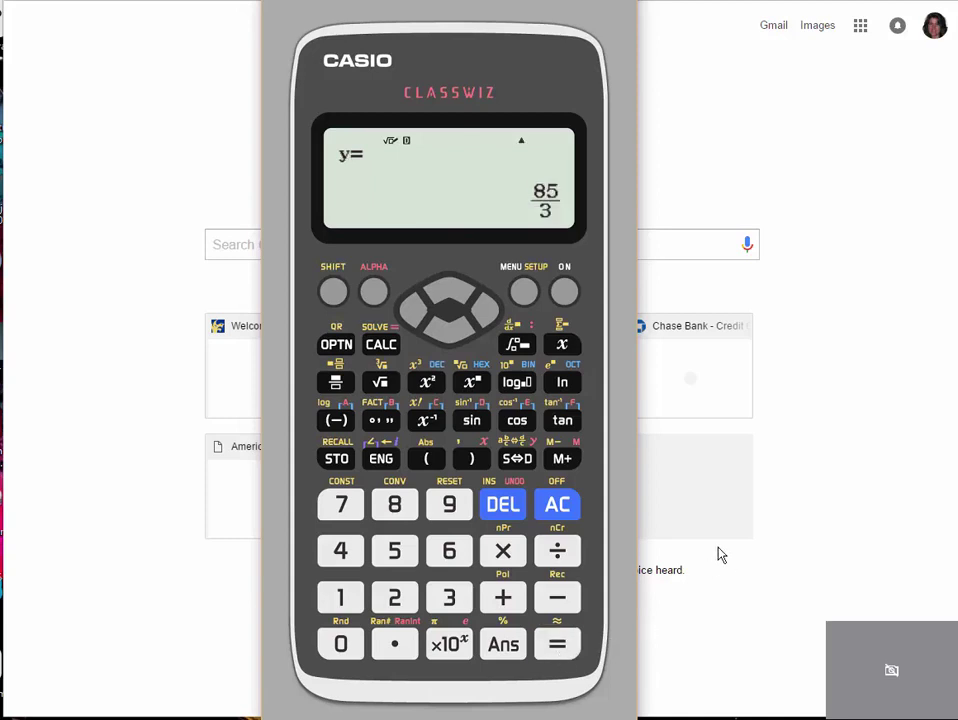
{"action": "left_click", "coordinate": [517, 458]}
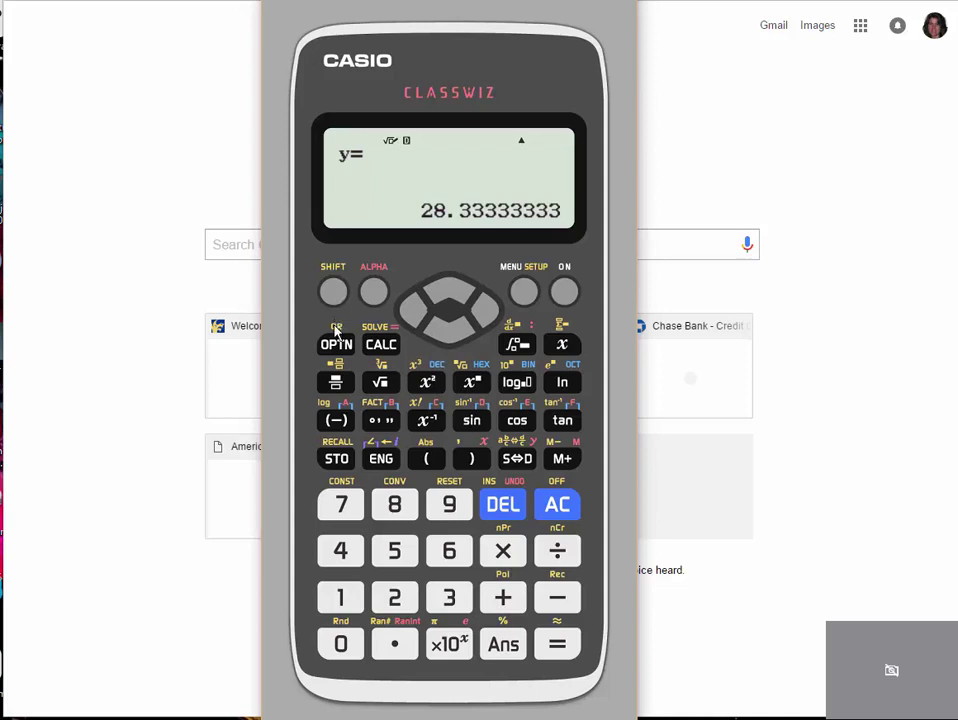
Display the solution's QR code with SHIFT+OPTN, then close the calculator window.
{"action": "left_click", "coordinate": [336, 292]}
{"action": "left_click", "coordinate": [336, 346]}
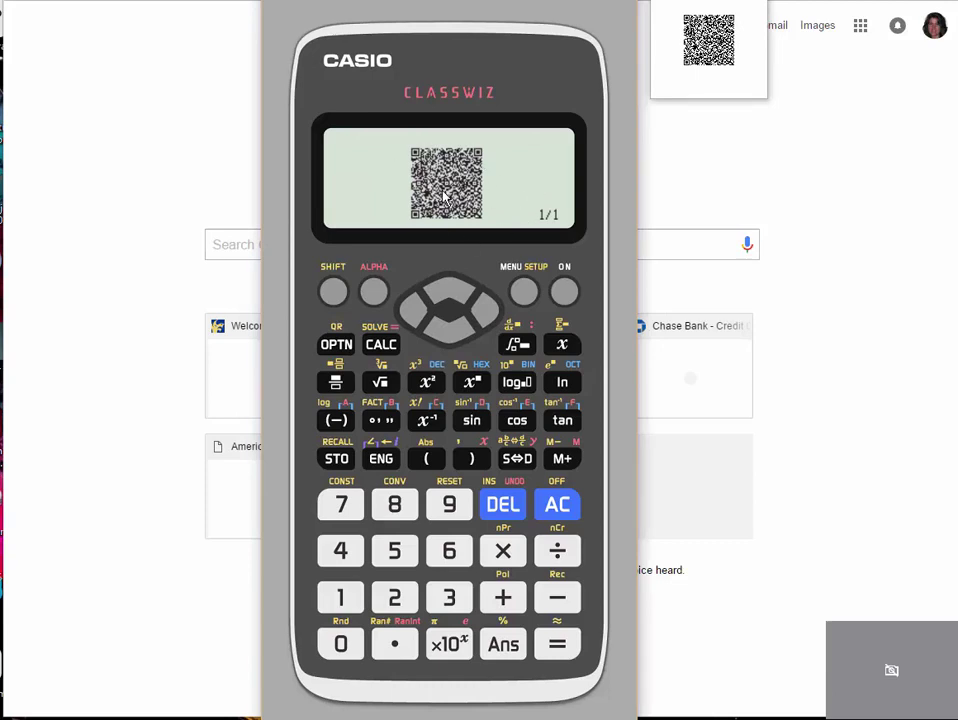
{"action": "left_click", "coordinate": [710, 52]}
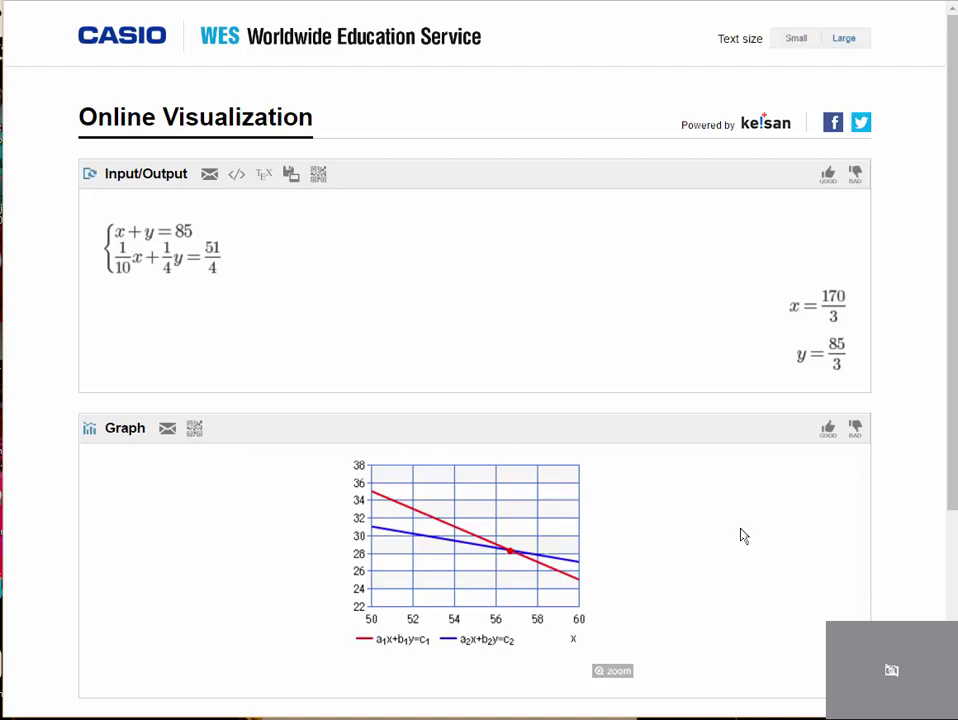
Scroll the visualization page to review the x = 170/3, y = 85/3 solution and graph.
{"action": "scroll", "coordinate": [743, 536], "scroll_direction": "down", "scroll_amount": 2}
{"action": "scroll", "coordinate": [742, 536], "scroll_direction": "up", "scroll_amount": 2}
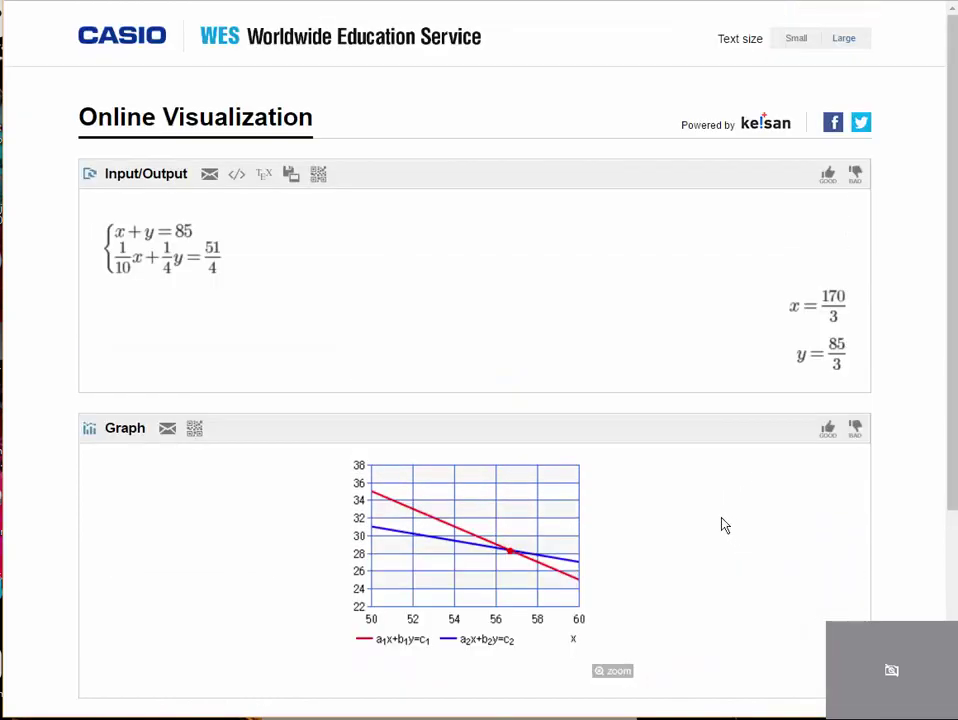